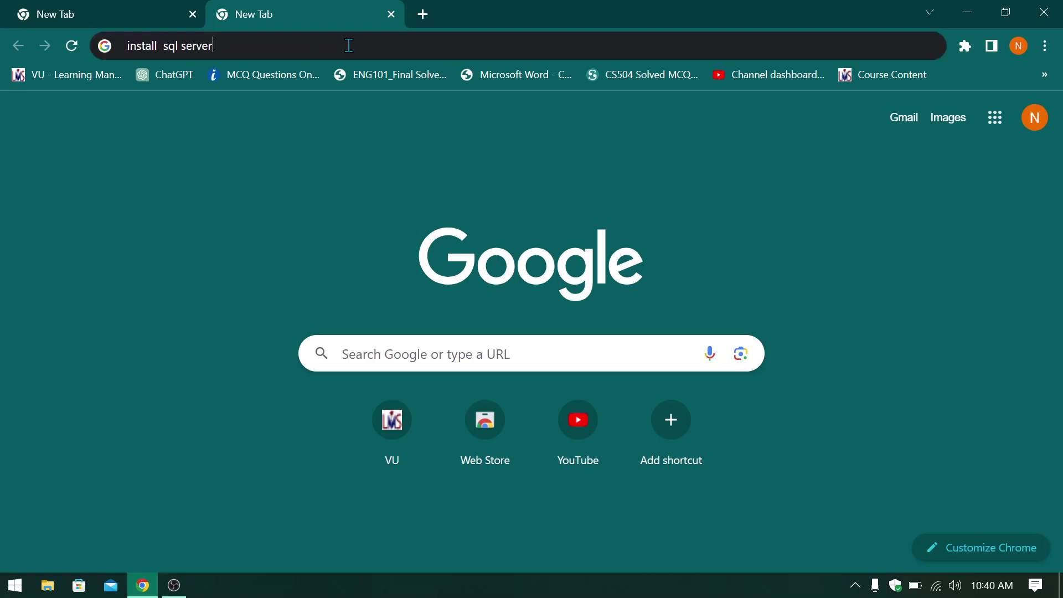
# Search the web for "install sql server" and open Microsoft's SQL Server Downloads page
pyautogui.write('install  sql server')
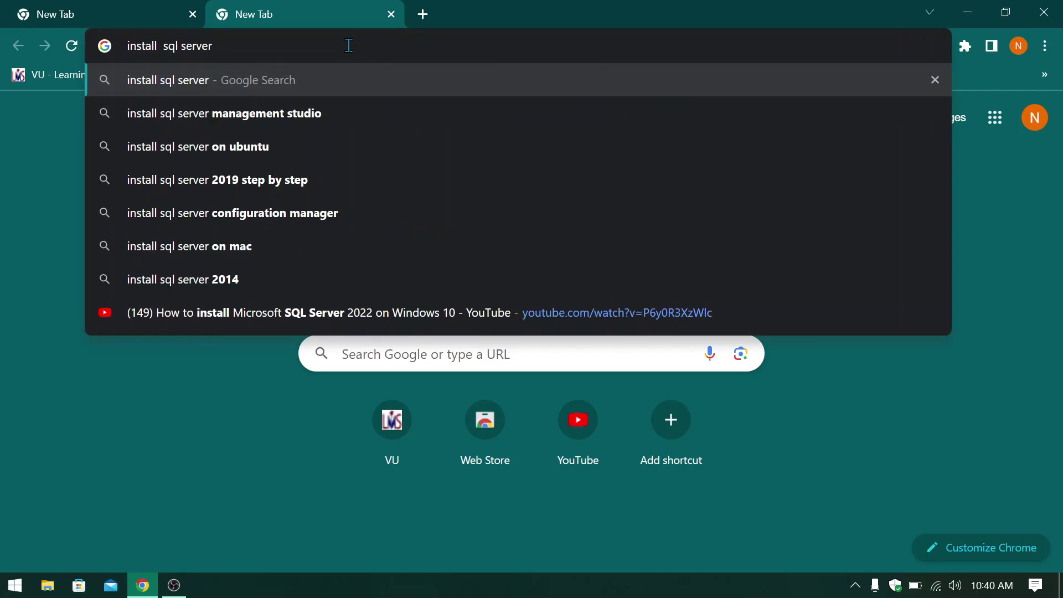
pyautogui.press('Return')
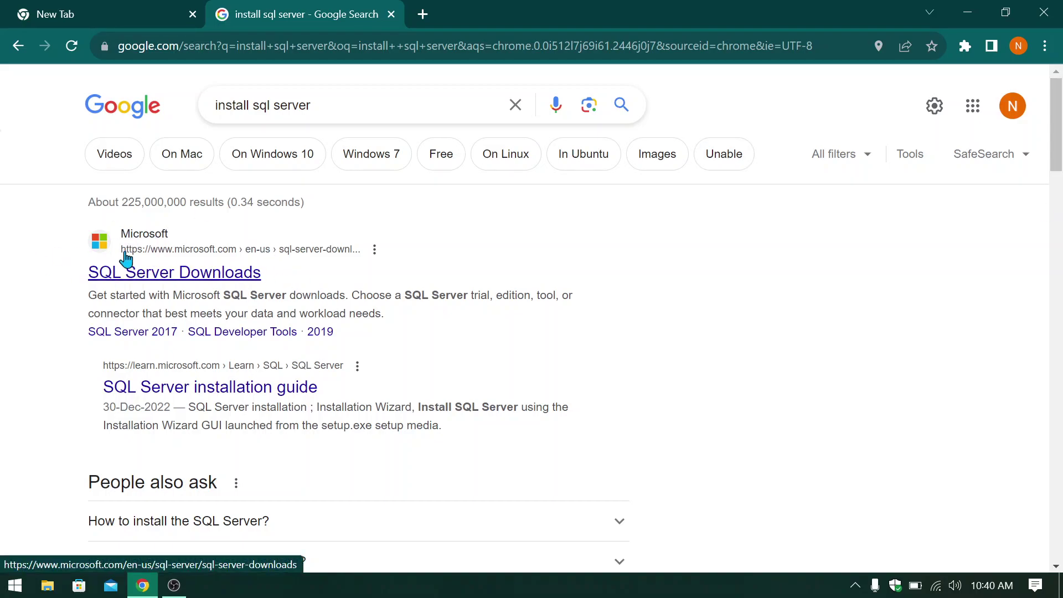
pyautogui.click(157, 284)
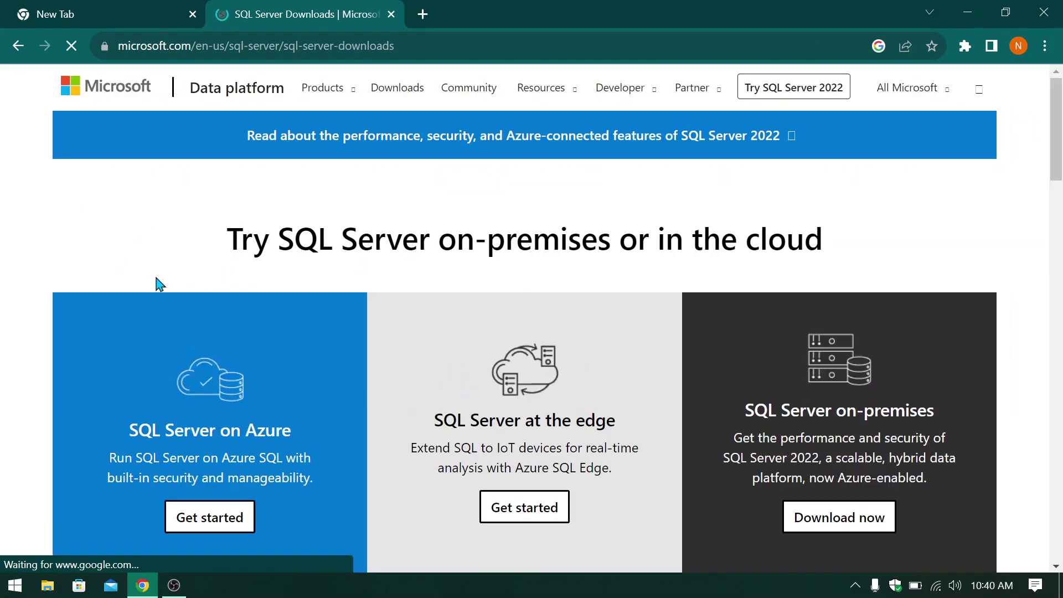
# Download the free SQL Server 2022 Express edition installer and check its download progress
pyautogui.moveTo(1061, 149); pyautogui.dragTo(1062, 268)
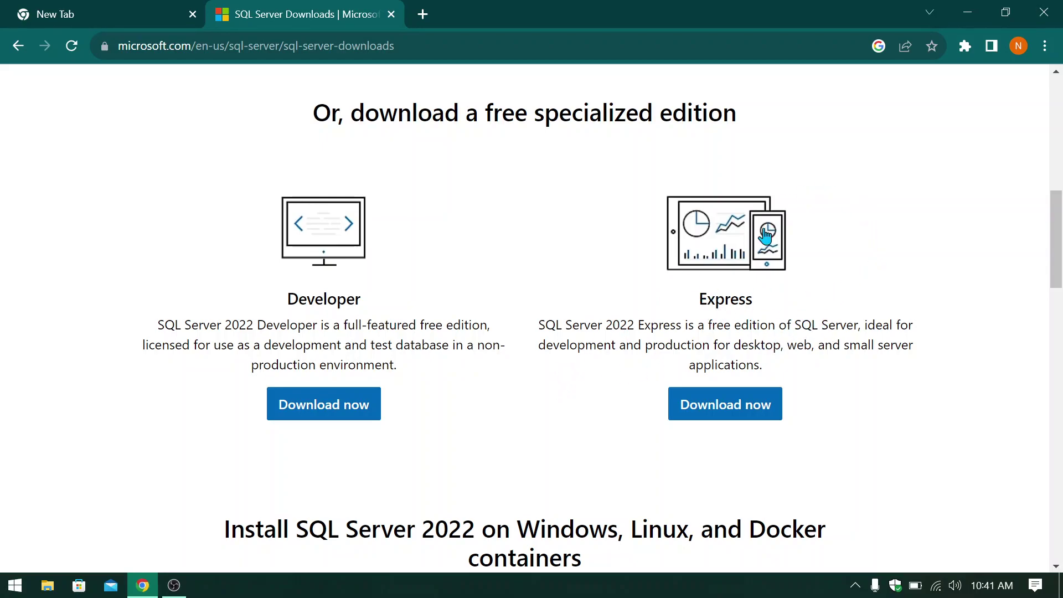
pyautogui.click(704, 412)
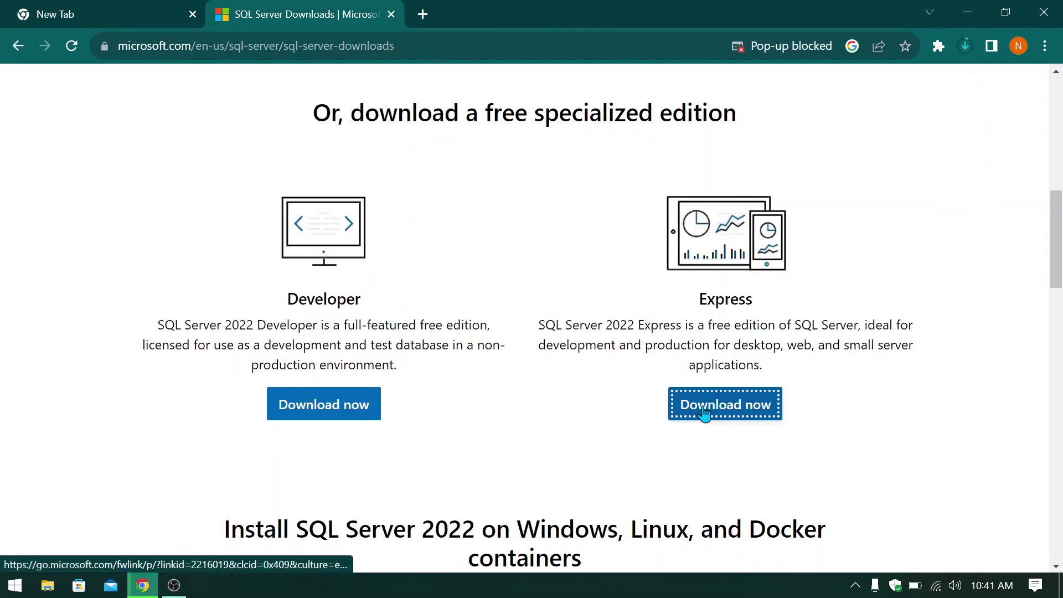
pyautogui.click(965, 46)
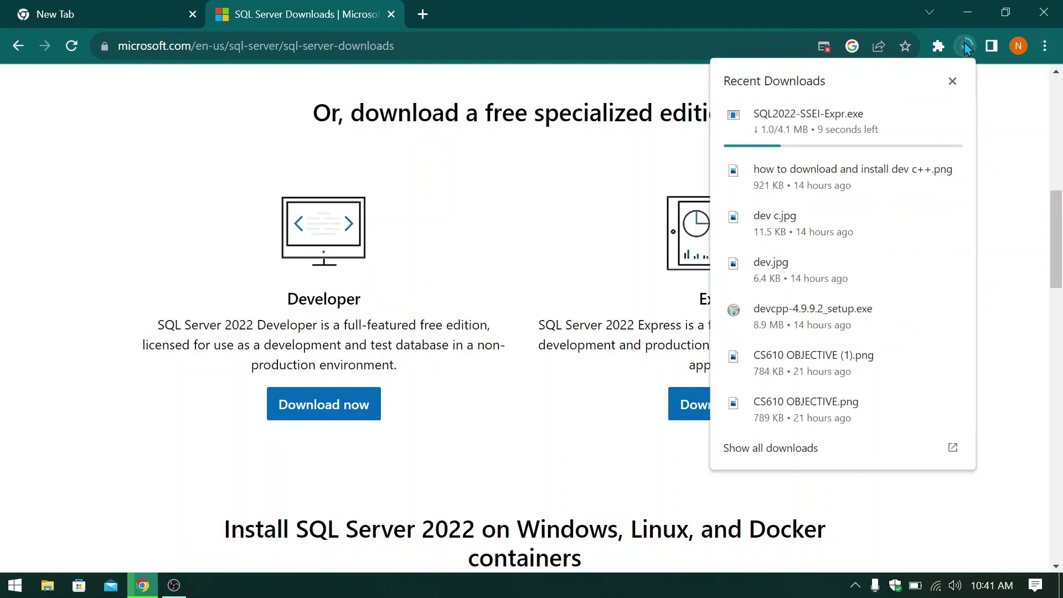
pyautogui.moveTo(850, 138)
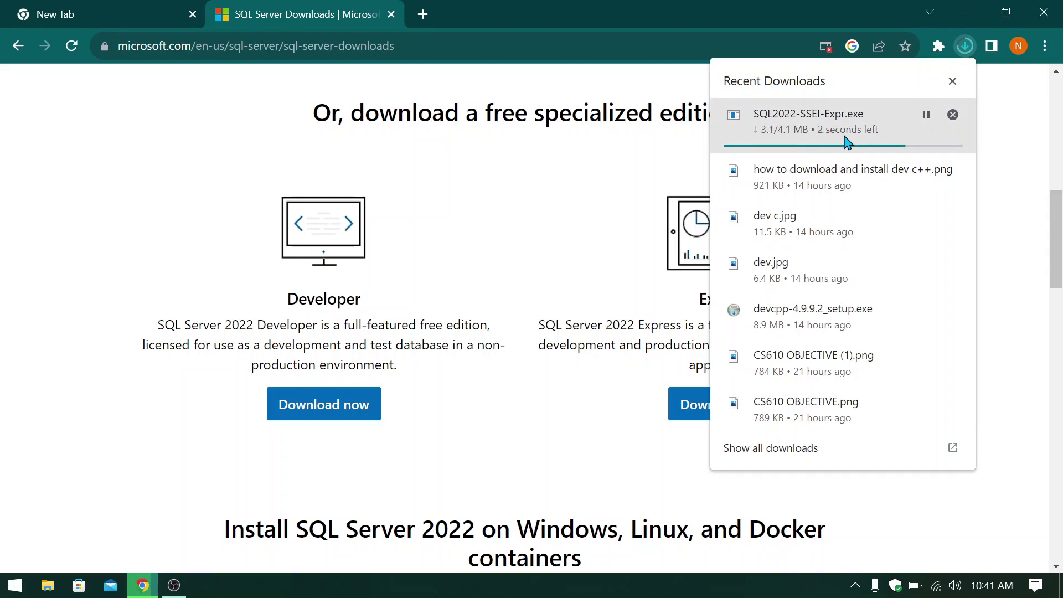
pyautogui.click(170, 591)
pyautogui.click(169, 591)
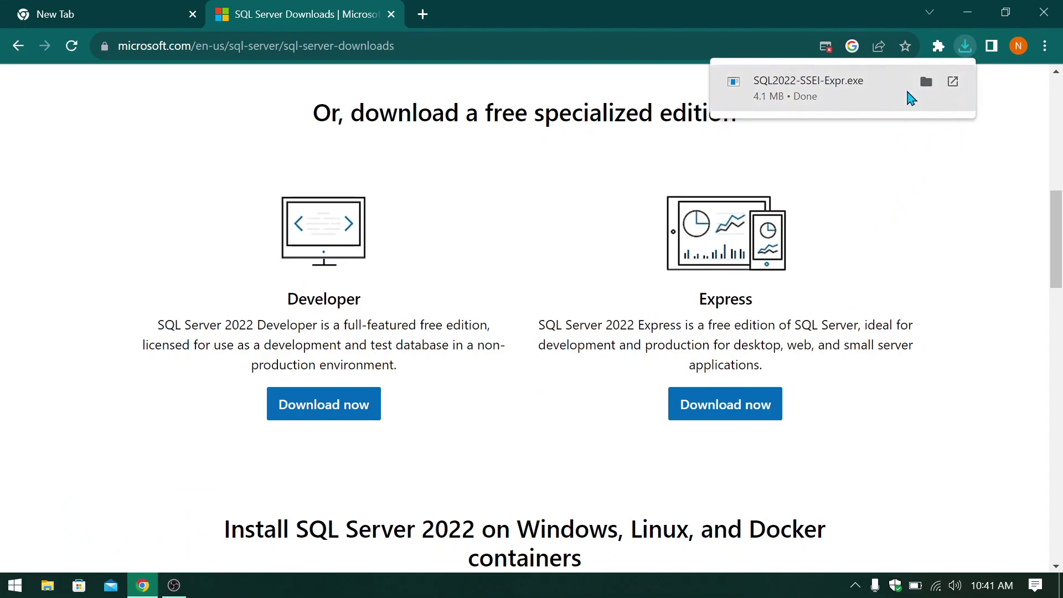
# Run SQL2022-SSEI-Expr.exe and start a Basic installation, accepting the license terms and keeping the default install location
pyautogui.click(851, 102)
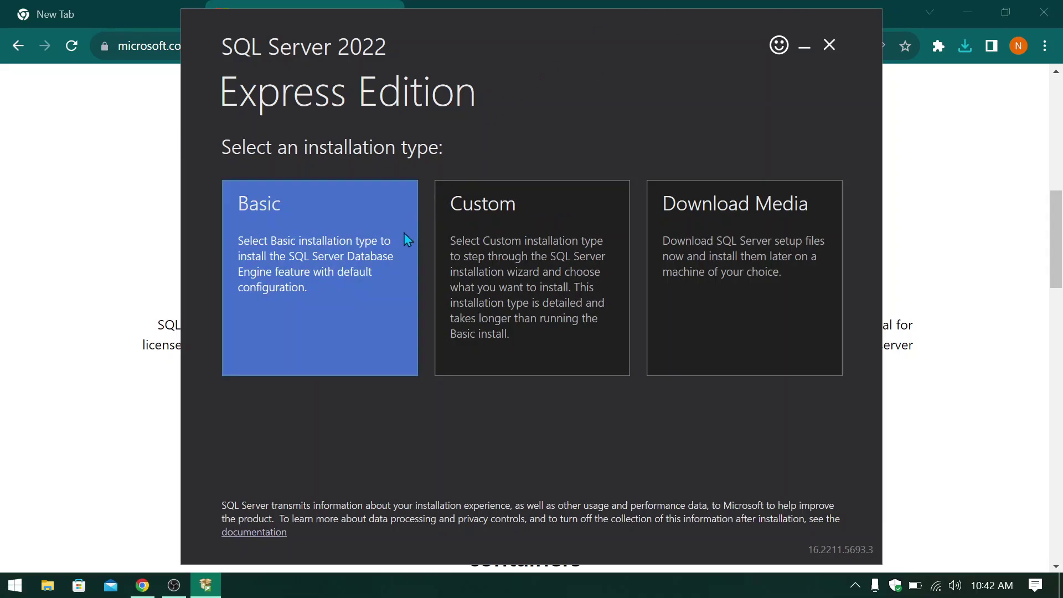
pyautogui.click(288, 216)
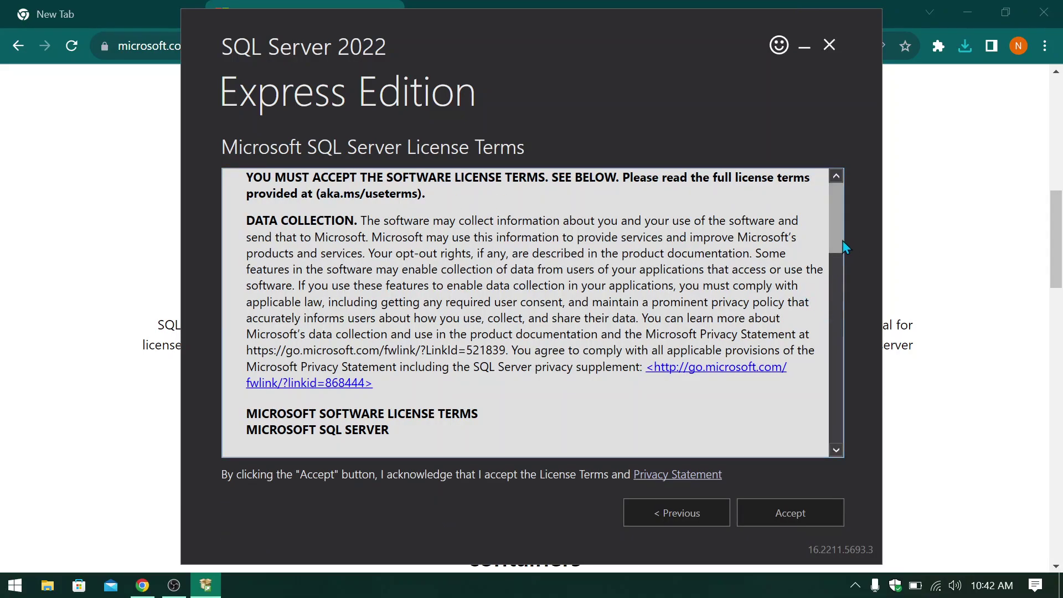
pyautogui.moveTo(840, 237); pyautogui.dragTo(842, 438)
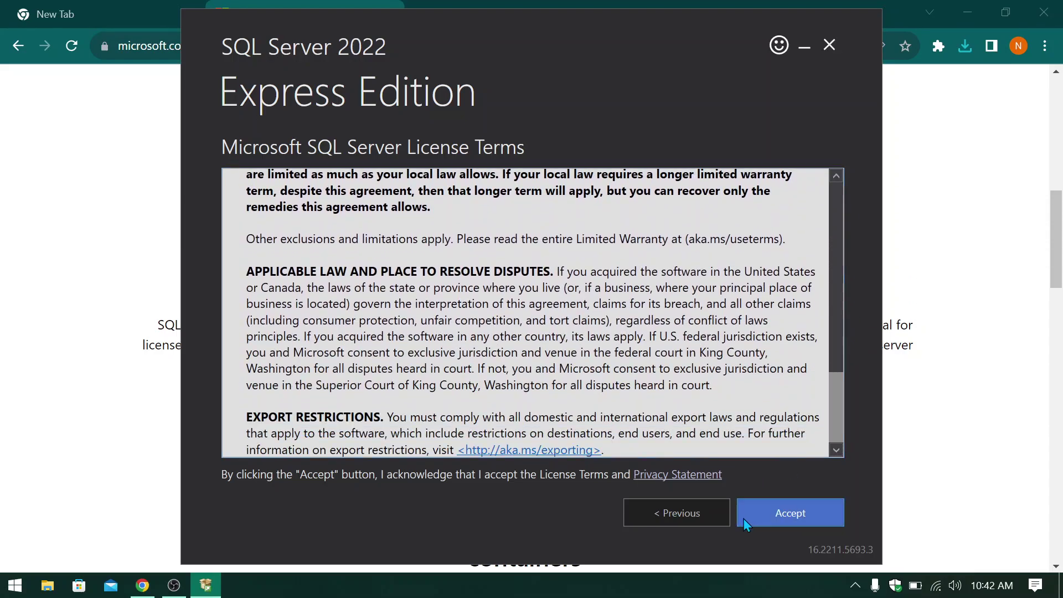
pyautogui.click(781, 521)
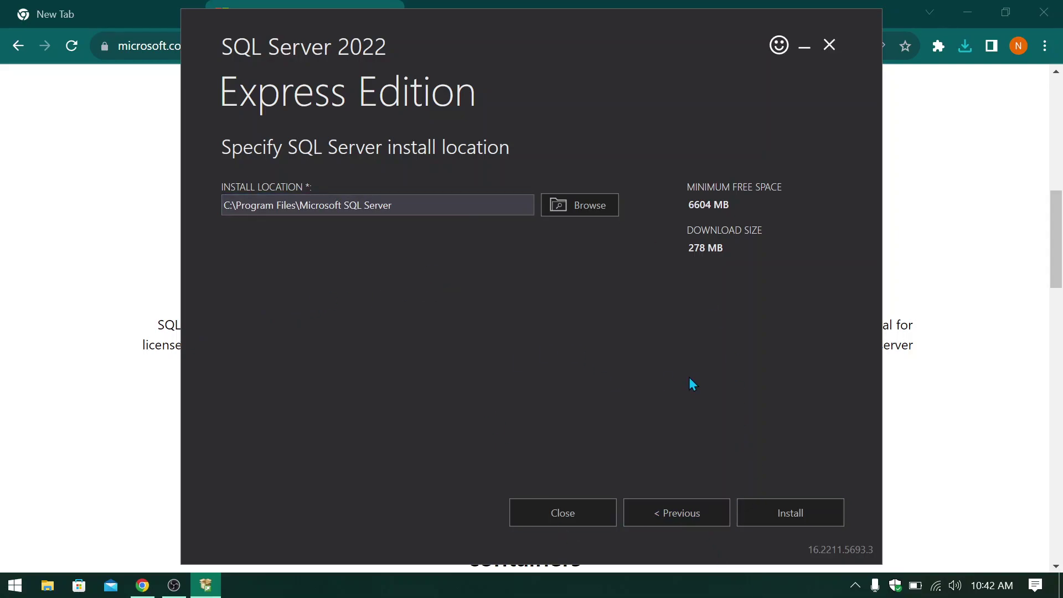
pyautogui.click(750, 521)
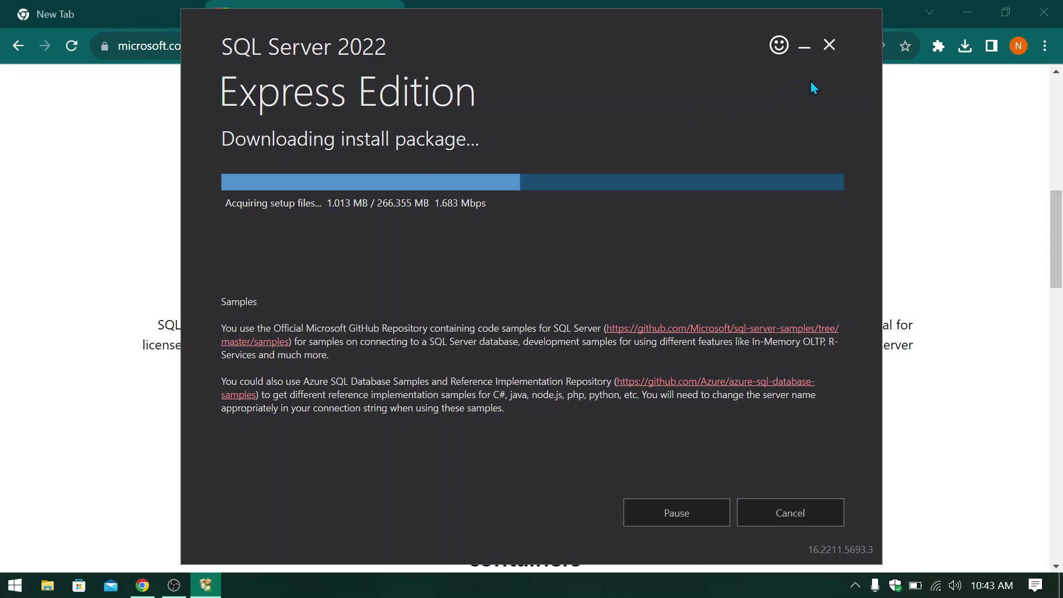
pyautogui.click(804, 49)
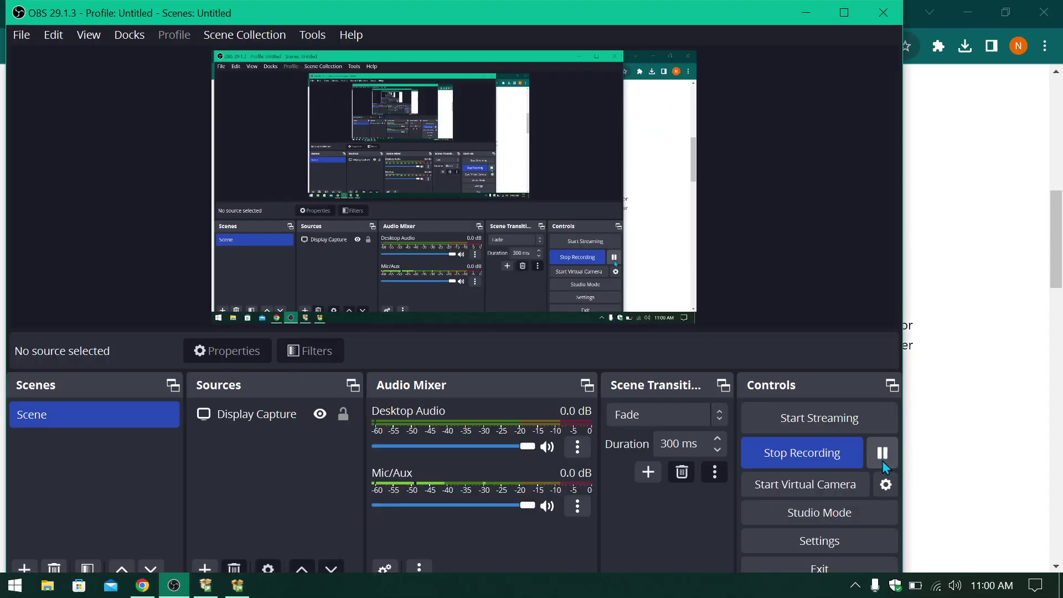
# Return to the SQL Server 2022 installer, connect to the SQLEXPRESS instance in SQLCMD, and minimize the command window
pyautogui.click(221, 594)
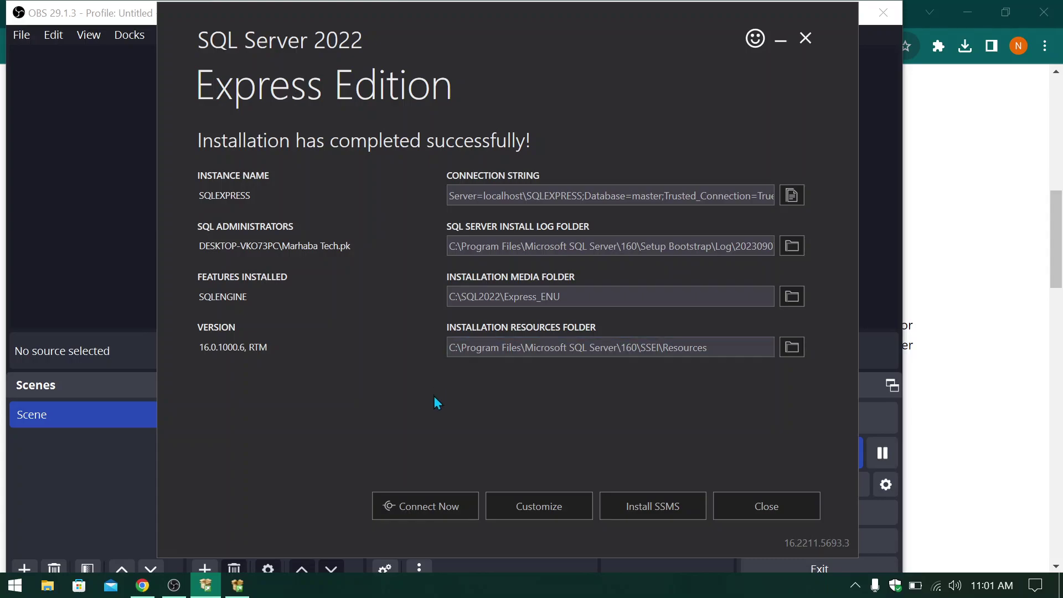
pyautogui.click(453, 507)
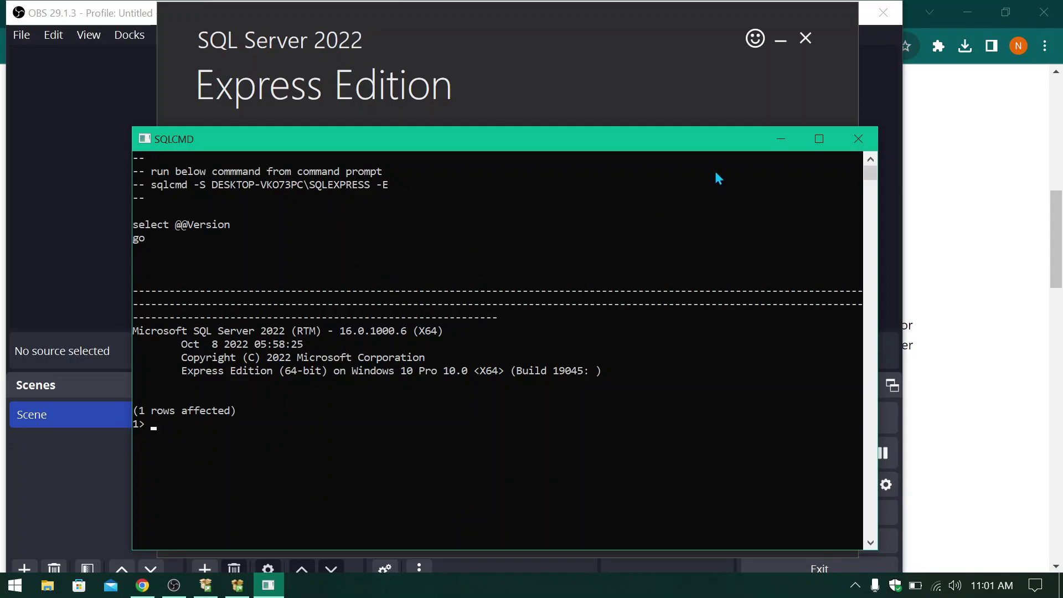
pyautogui.click(788, 141)
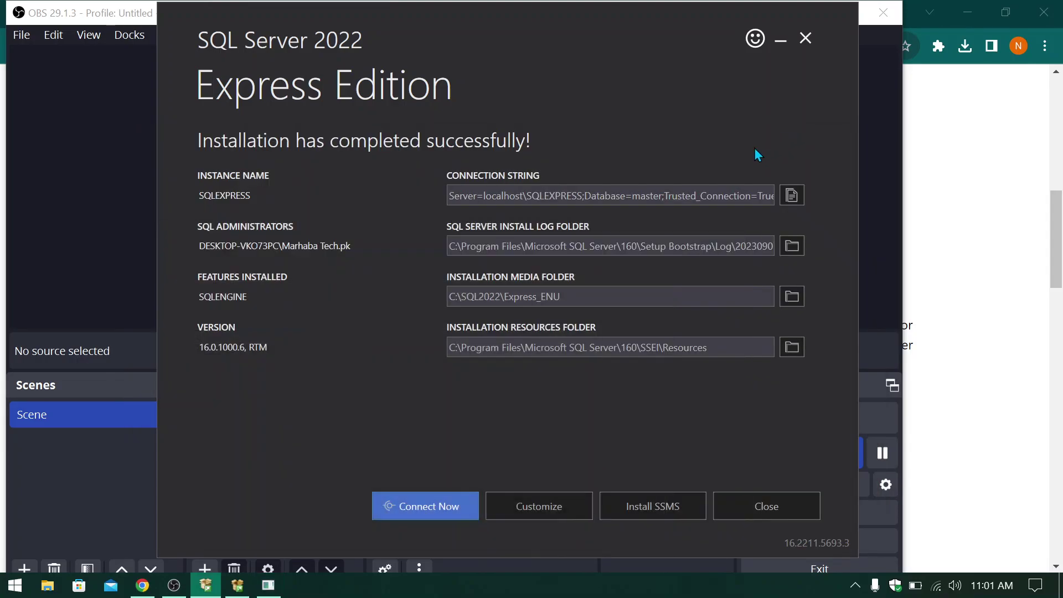
# Open the SSMS download page from the installer and download SQL Server Management Studio 19.1, checking its progress
pyautogui.click(643, 516)
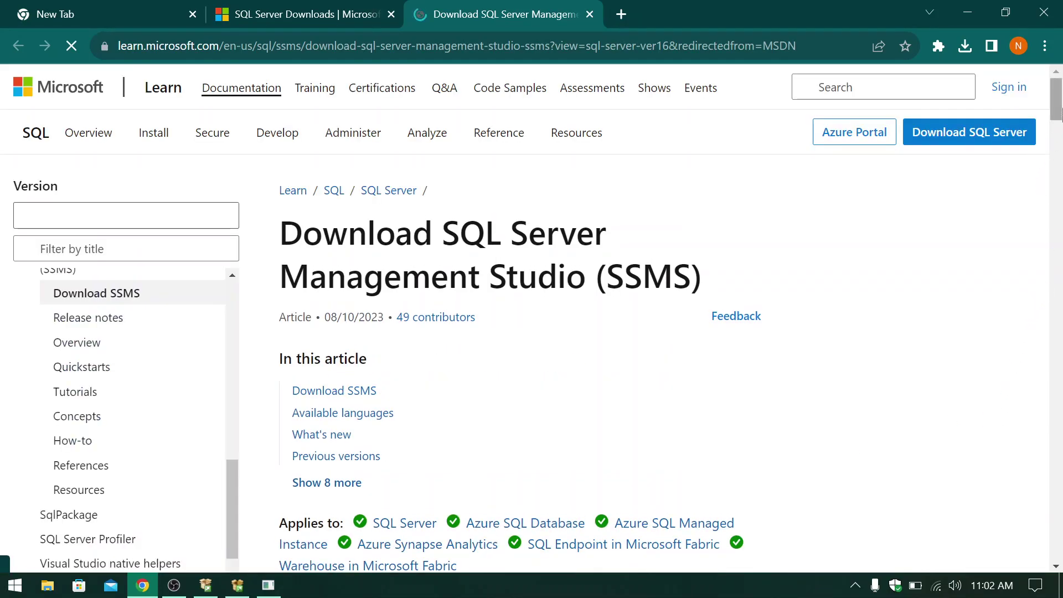
pyautogui.scroll(-8, 1061, 222)
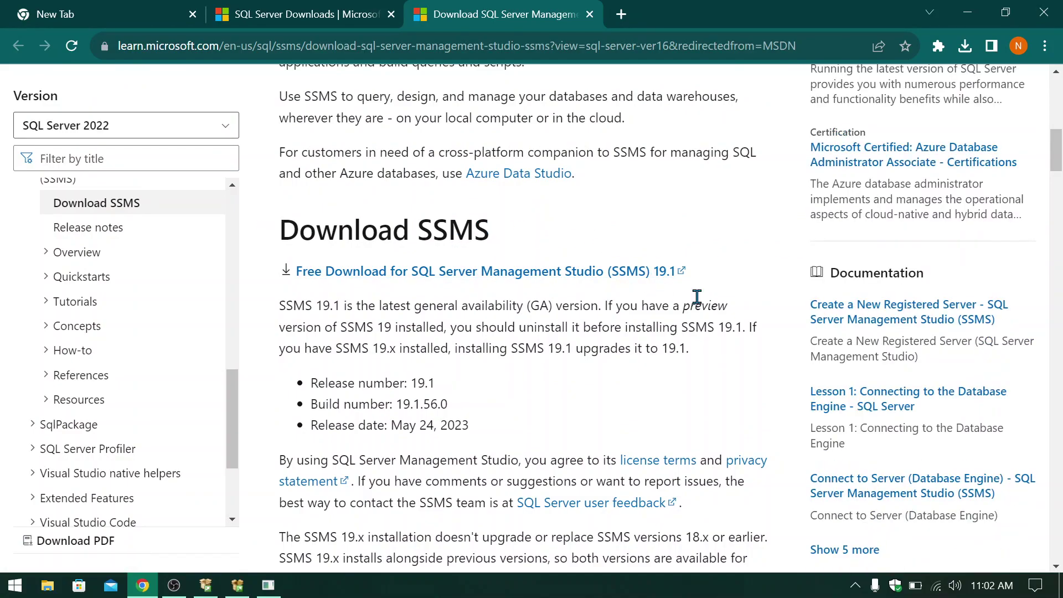
pyautogui.click(579, 274)
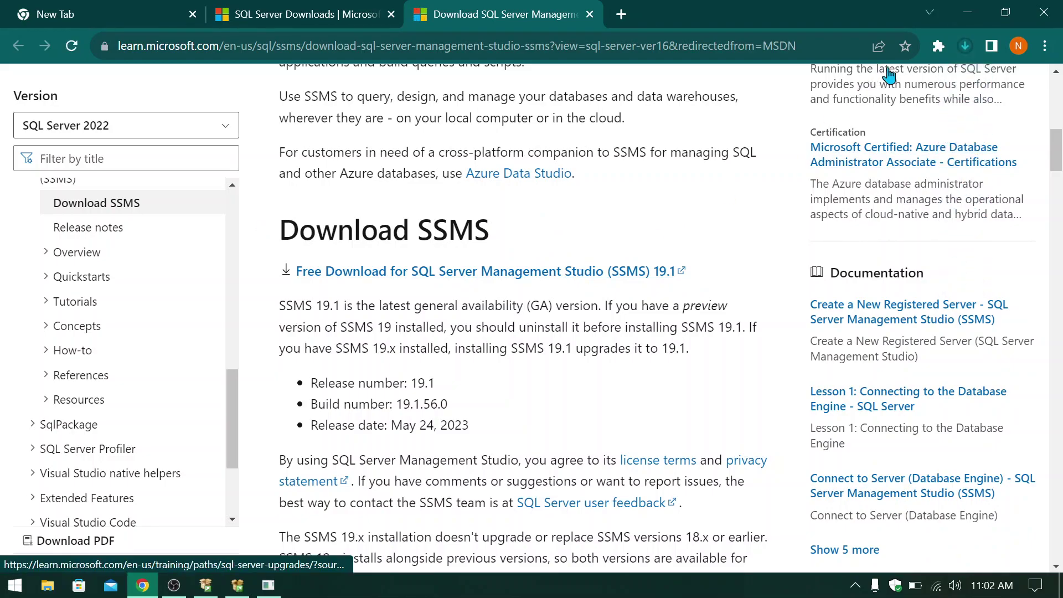
pyautogui.click(966, 46)
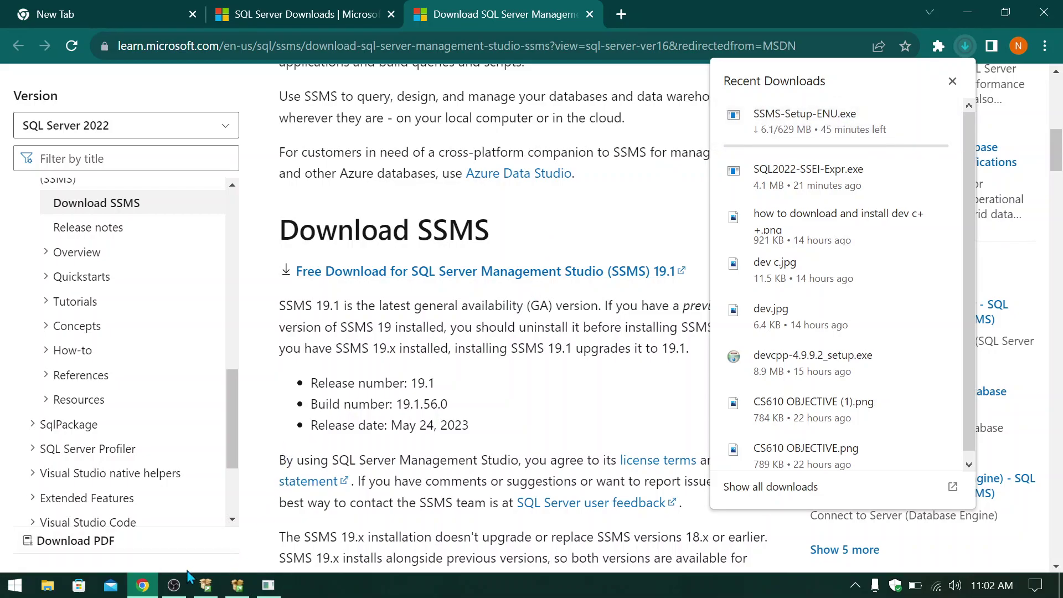
pyautogui.click(178, 587)
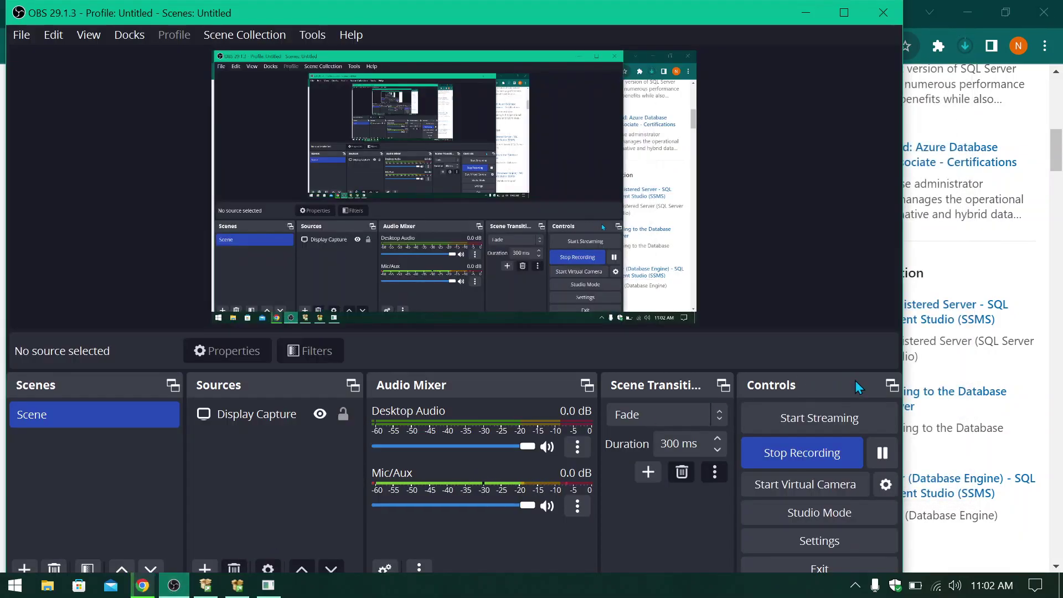
pyautogui.click(881, 454)
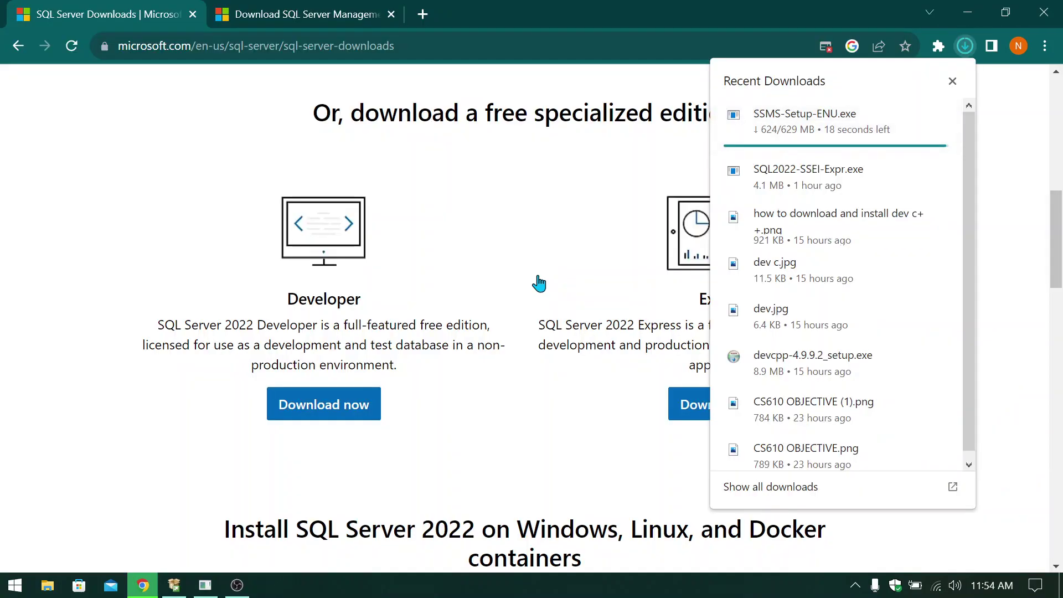
pyautogui.click(235, 587)
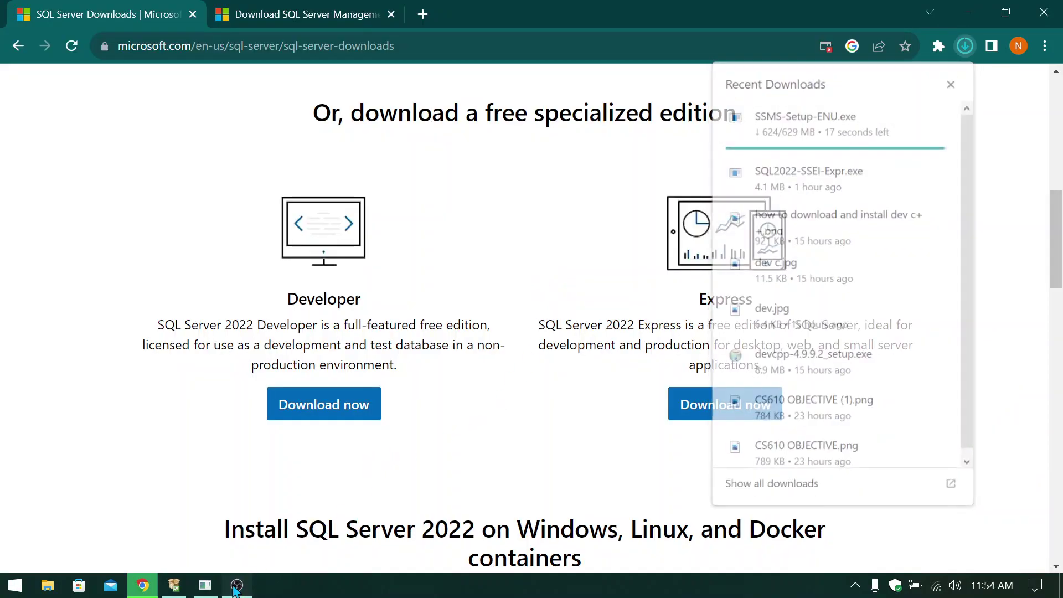
pyautogui.click(140, 588)
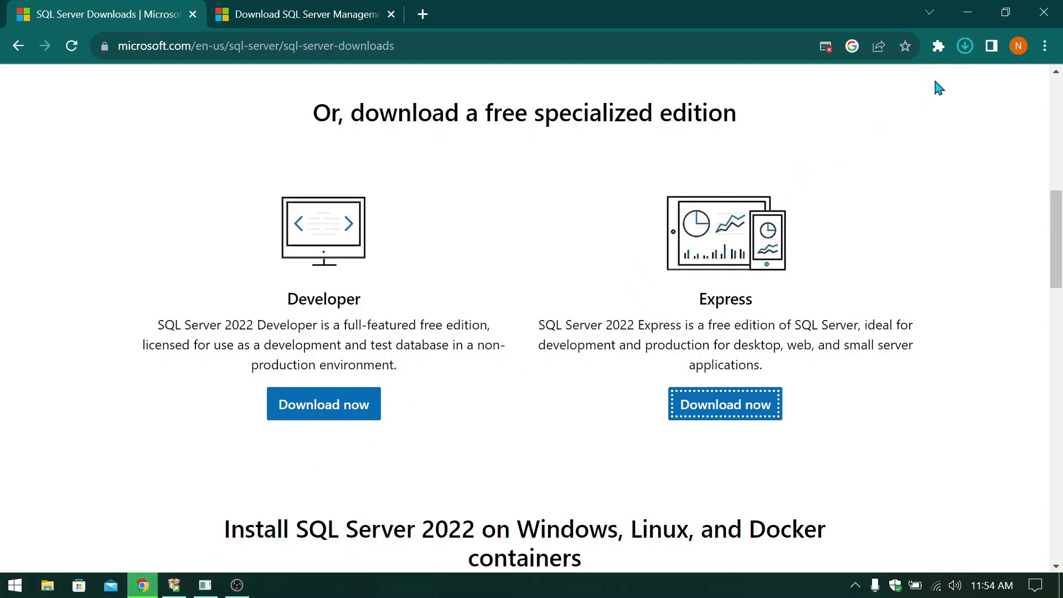
# Show the downloaded SSMS-Setup-ENU.exe in the Downloads folder and launch it
pyautogui.click(964, 46)
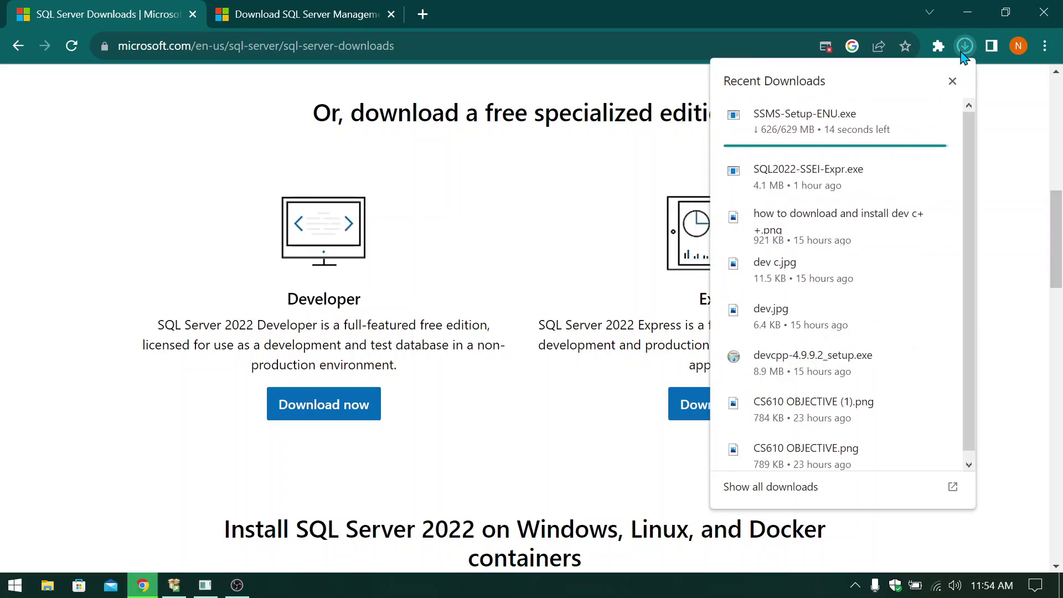
pyautogui.moveTo(864, 150)
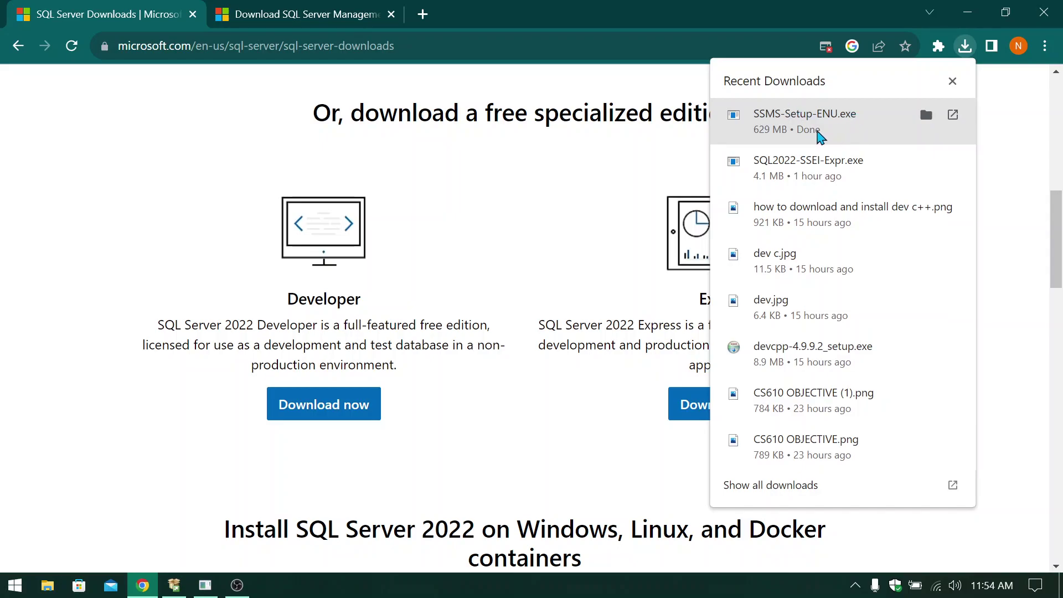
pyautogui.click(821, 137)
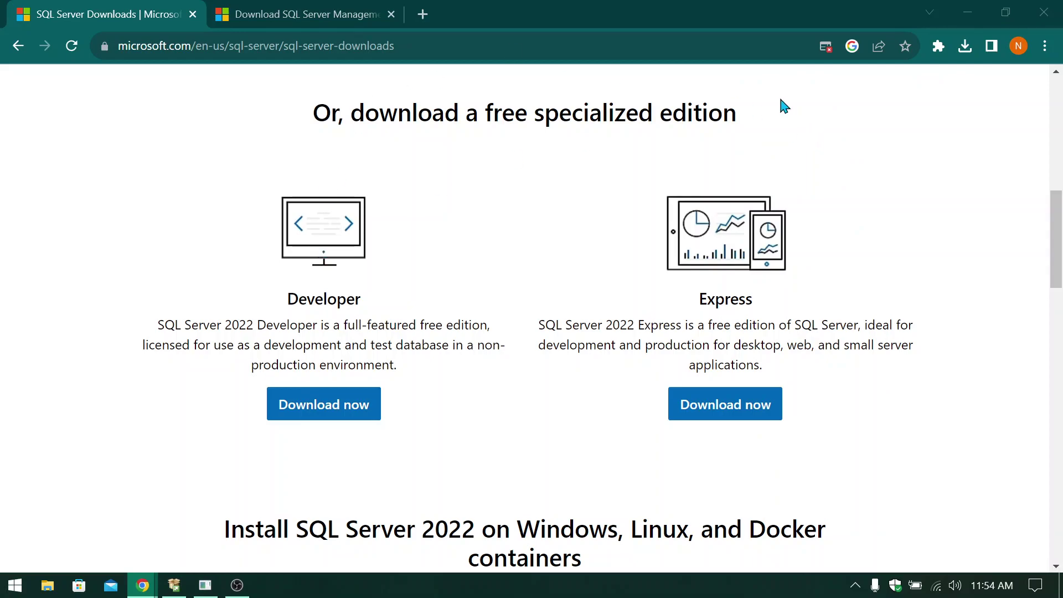
pyautogui.click(966, 47)
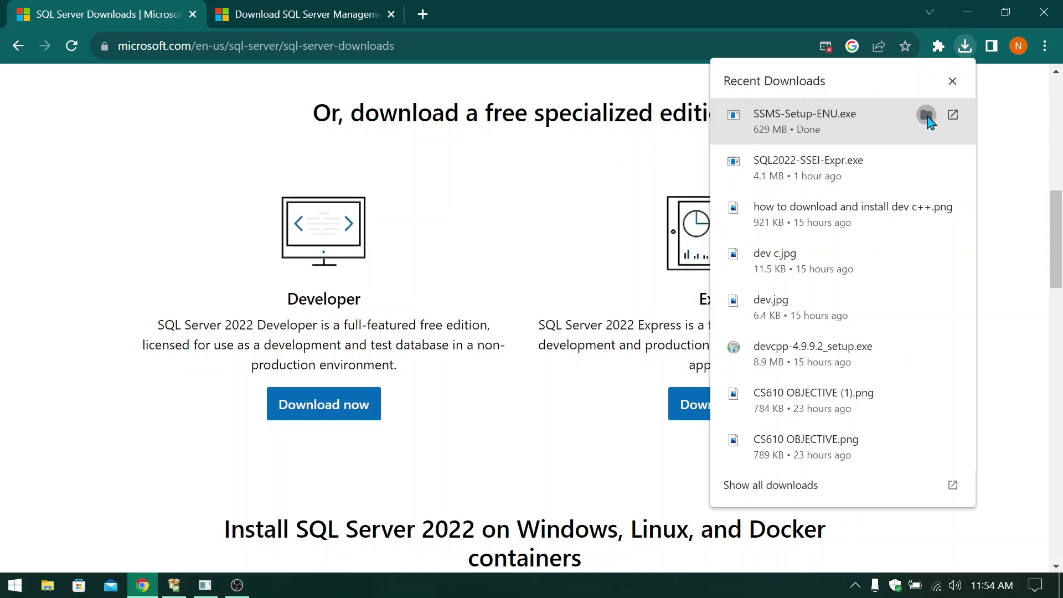
pyautogui.click(926, 115)
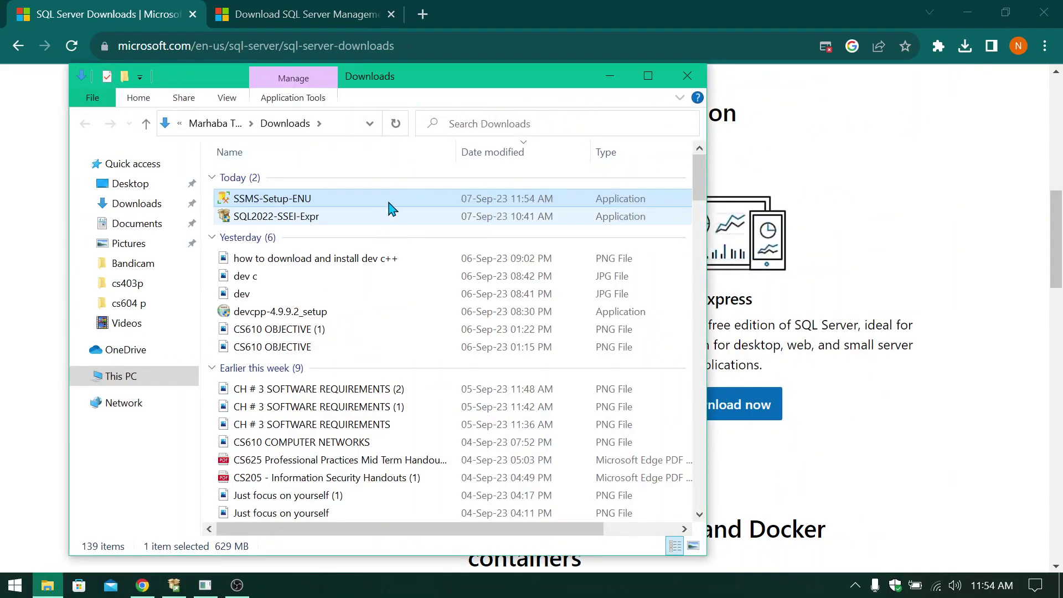
pyautogui.doubleClick(394, 198)
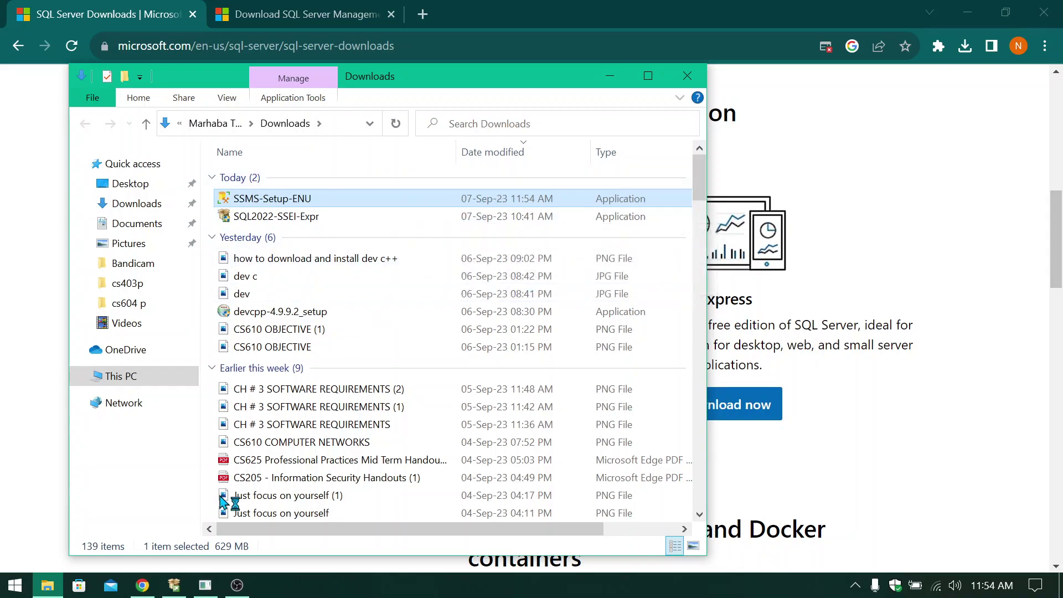
# Close the SQLCMD window and the Downloads folder window to uncover the Management Studio installer
pyautogui.click(205, 585)
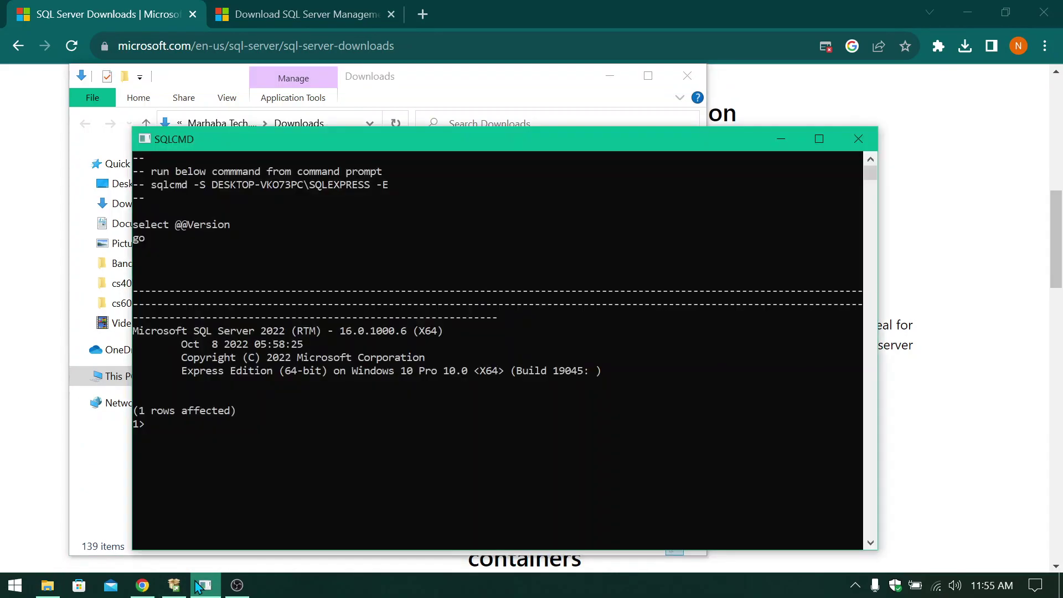
pyautogui.click(859, 139)
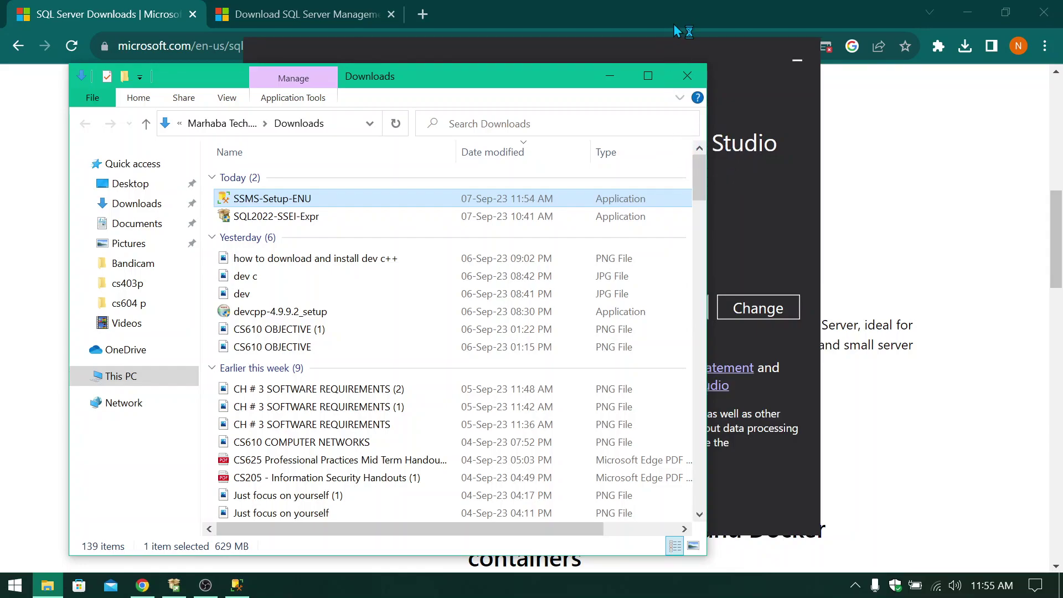
pyautogui.click(689, 75)
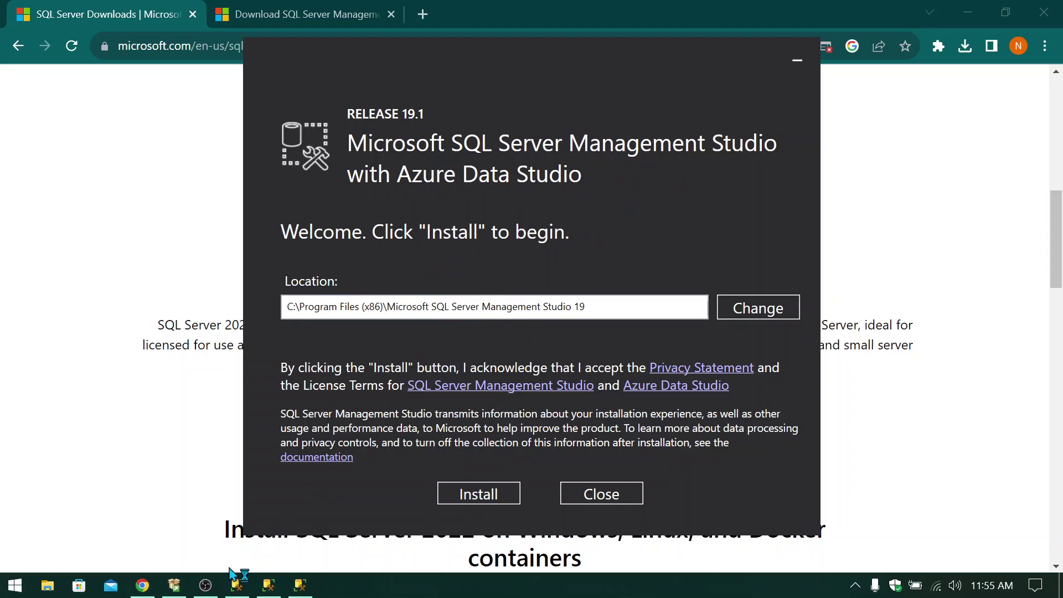
pyautogui.click(199, 589)
pyautogui.click(200, 589)
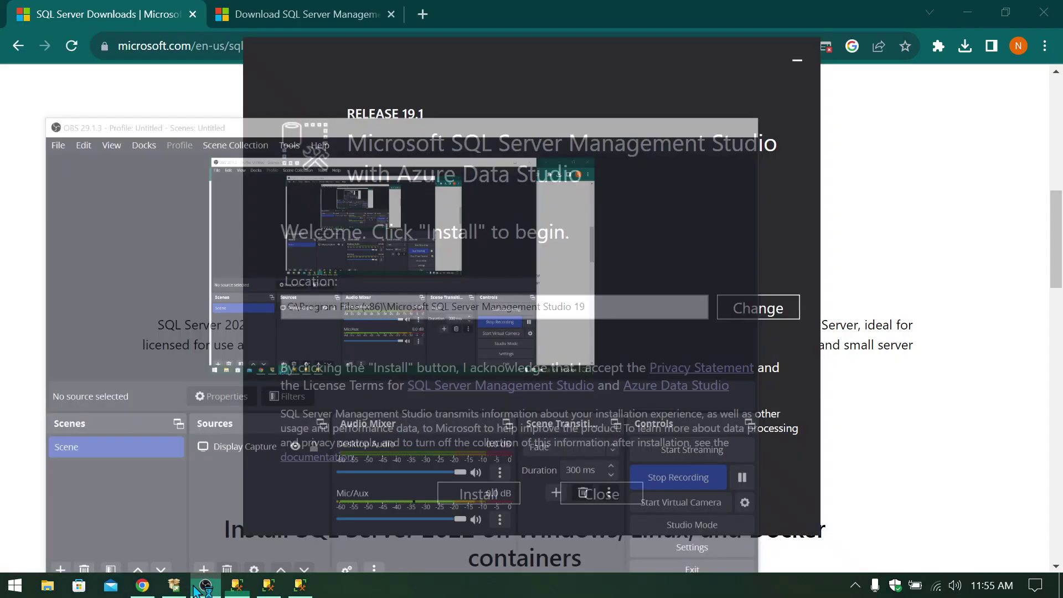
# Install SQL Server Management Studio 19.1 with Azure Data Studio in the preset location and close the completed setup
pyautogui.click(480, 494)
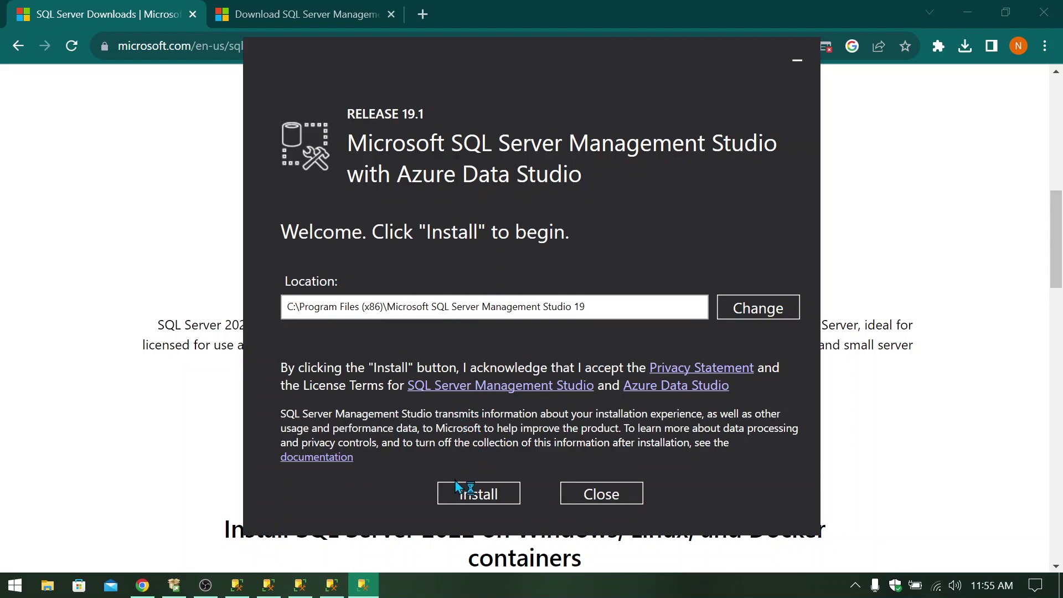
pyautogui.click(493, 497)
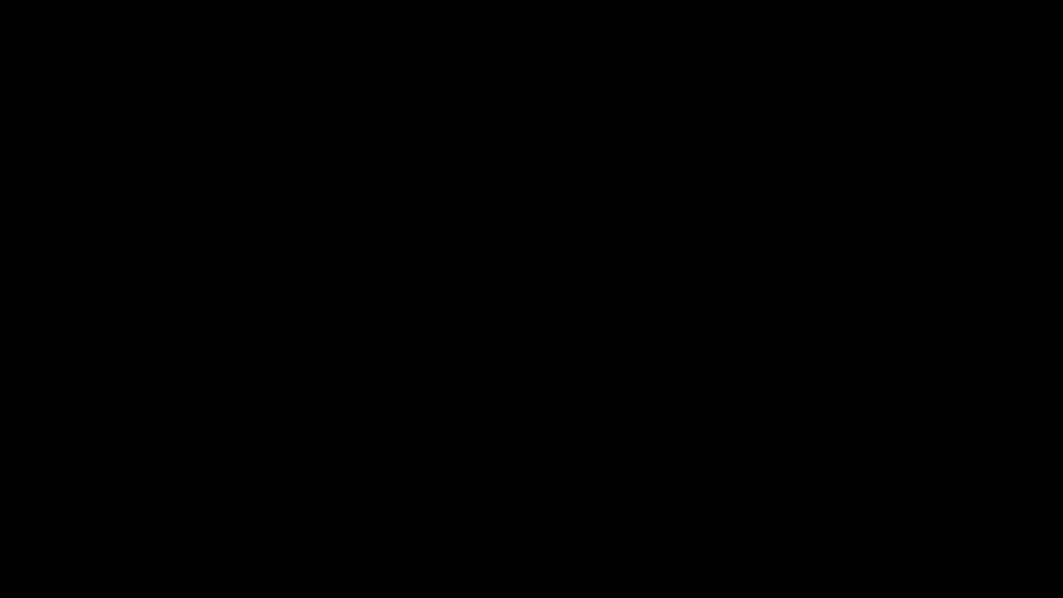
pyautogui.click(430, 409)
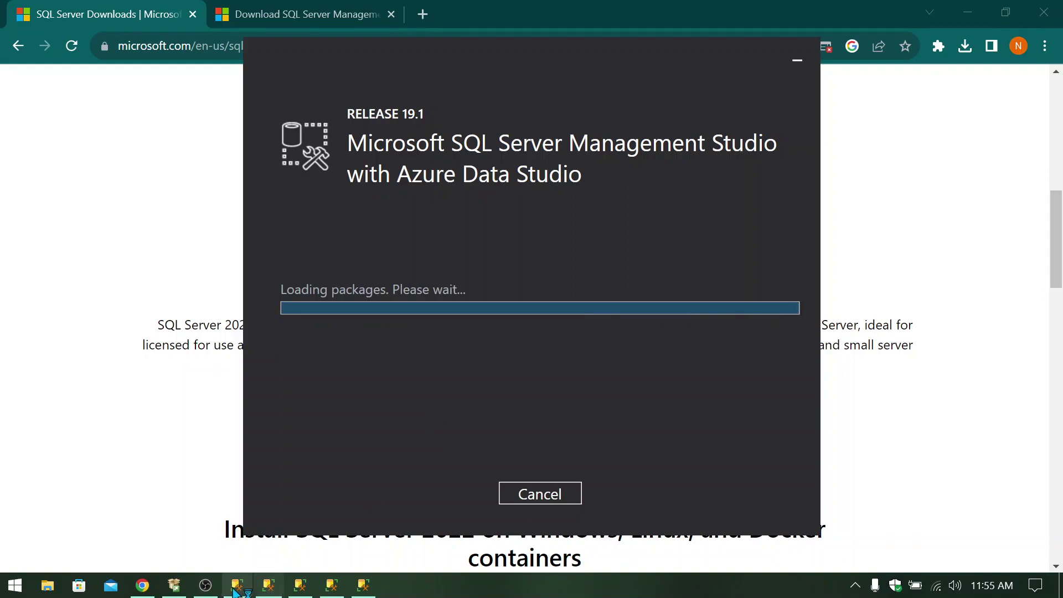
pyautogui.moveTo(211, 588)
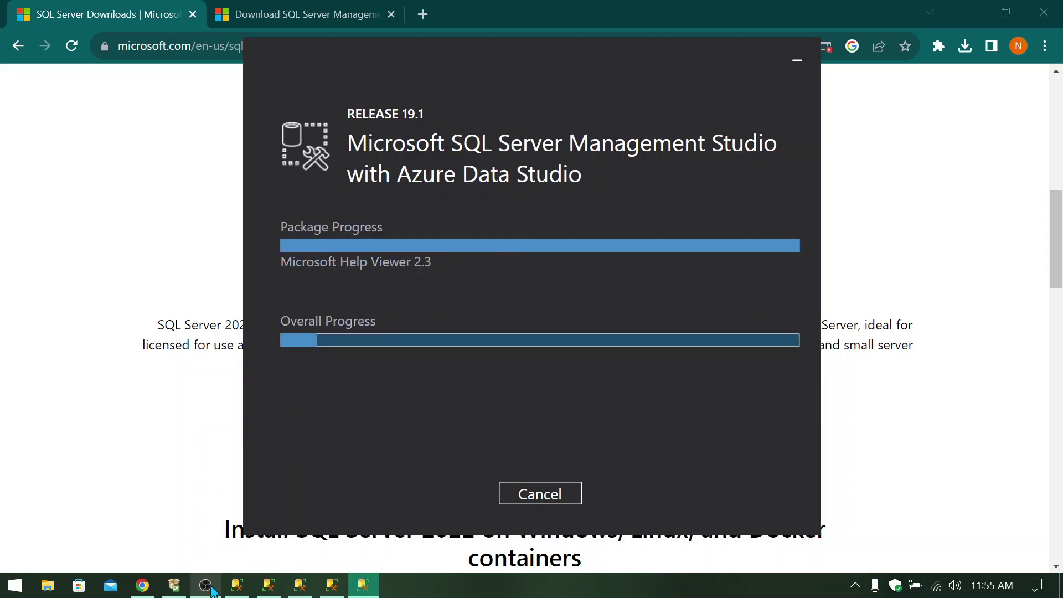
pyautogui.click(205, 585)
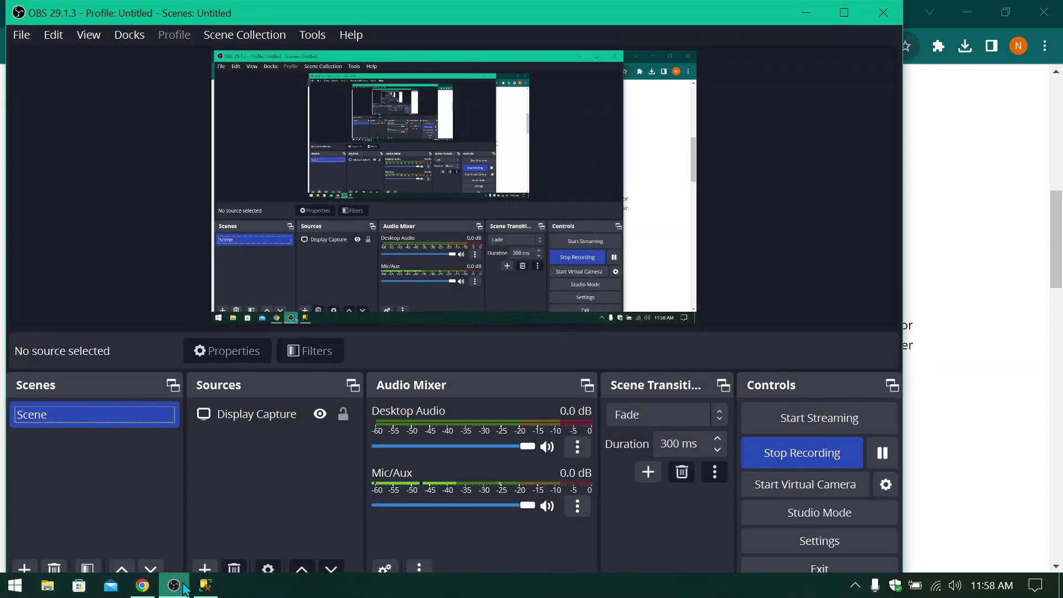
pyautogui.click(182, 586)
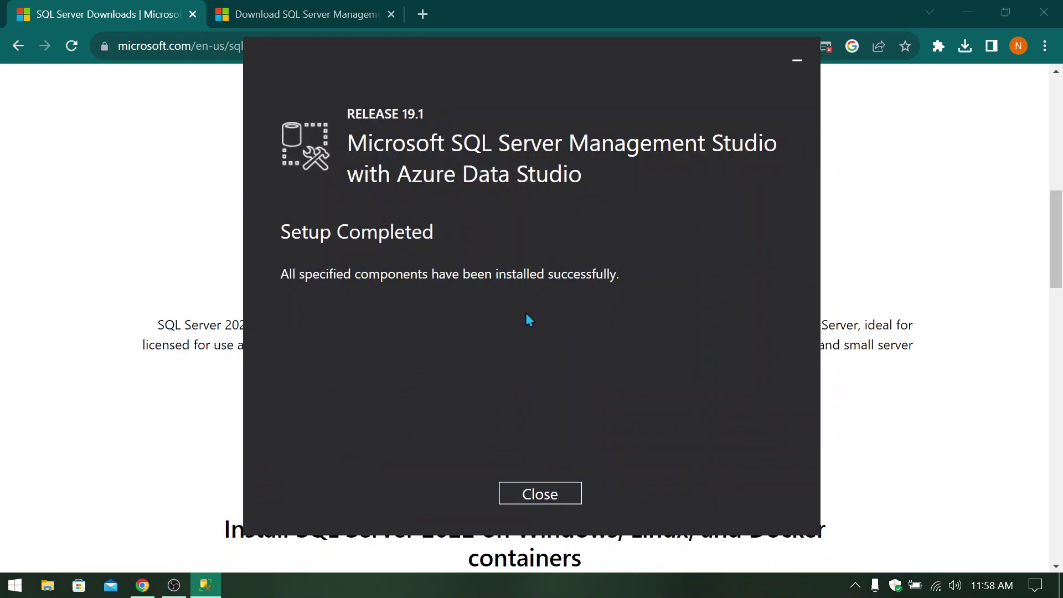
pyautogui.click(536, 494)
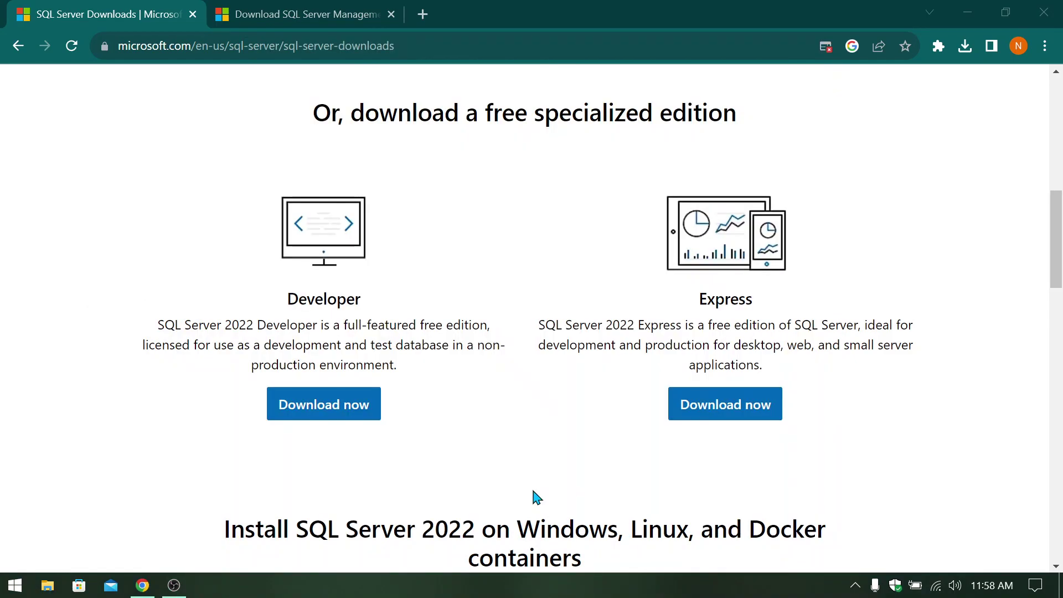
# Launch SQL Server Management Studio and connect to the SQLEXPRESS Database Engine using Windows Authentication
pyautogui.click(15, 585)
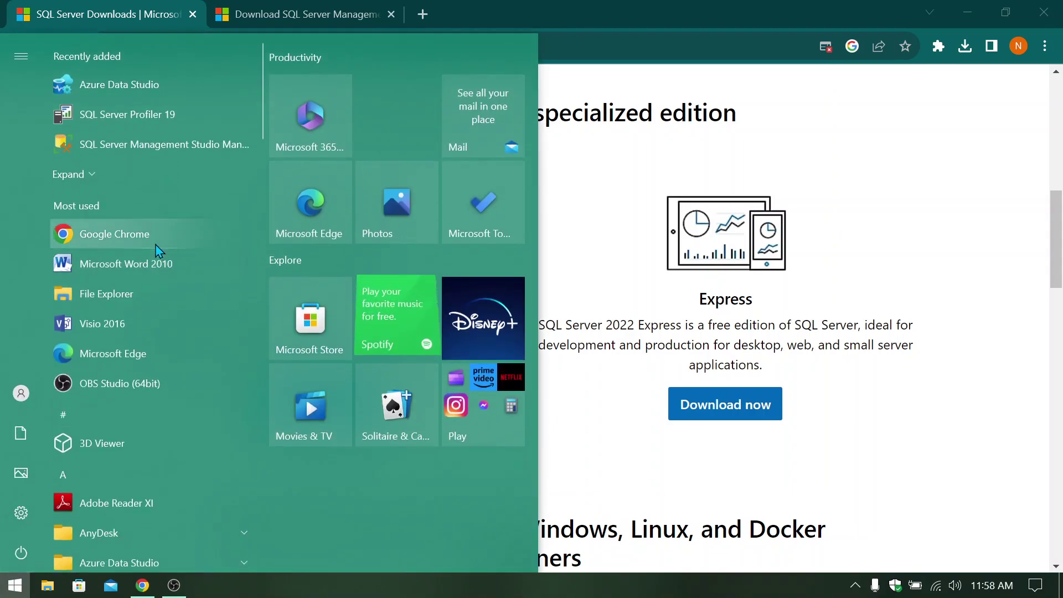
pyautogui.click(111, 155)
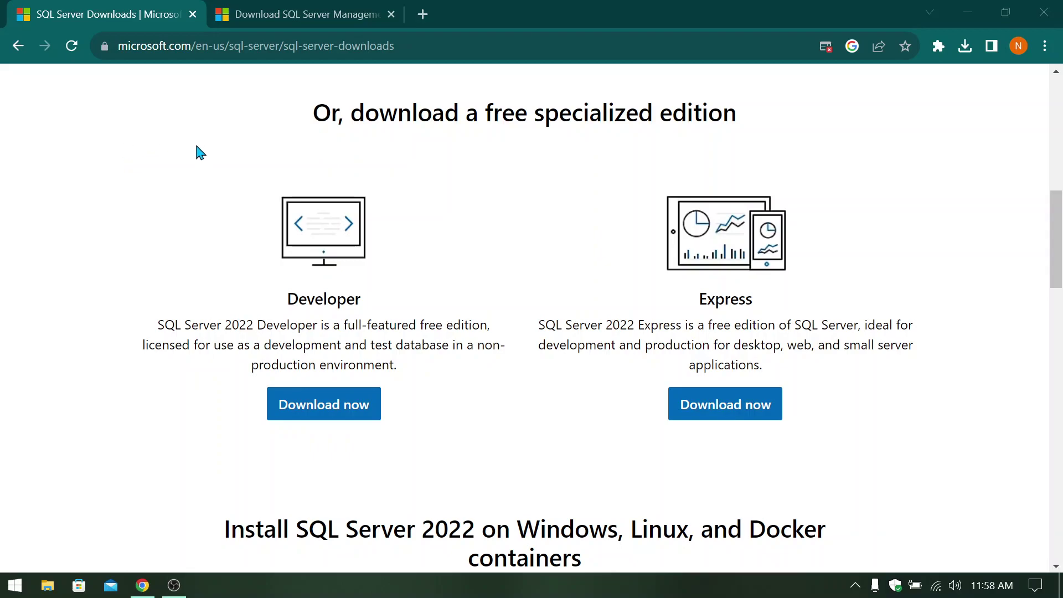
pyautogui.moveTo(176, 583)
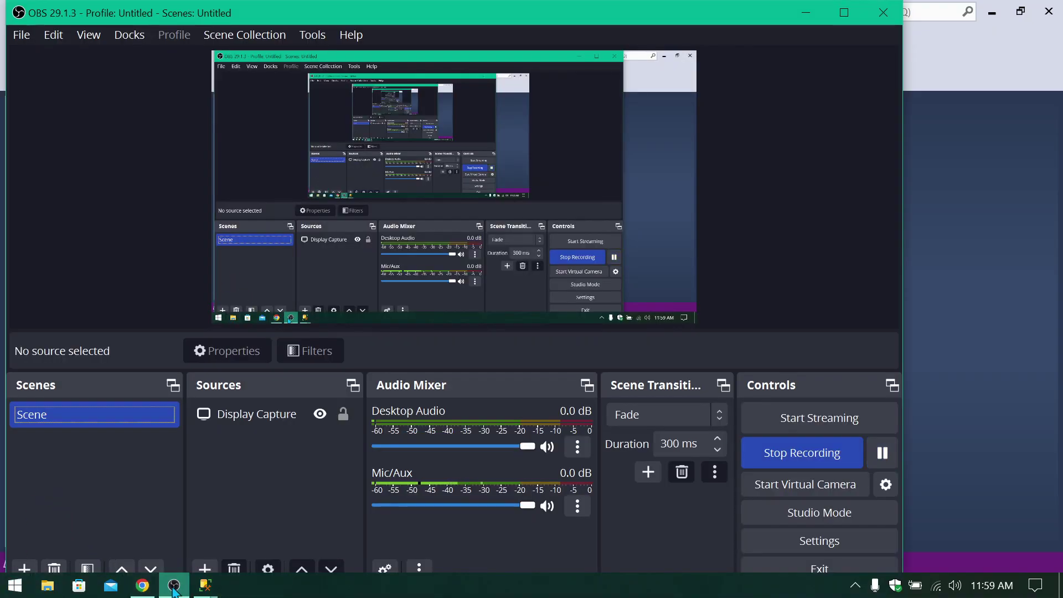
pyautogui.click(205, 585)
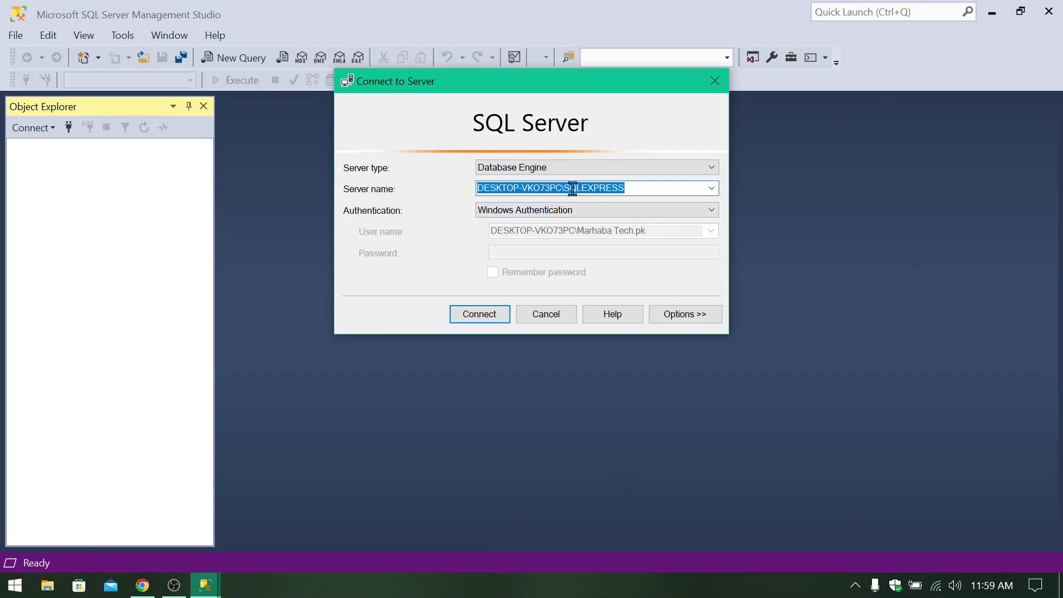
pyautogui.click(487, 314)
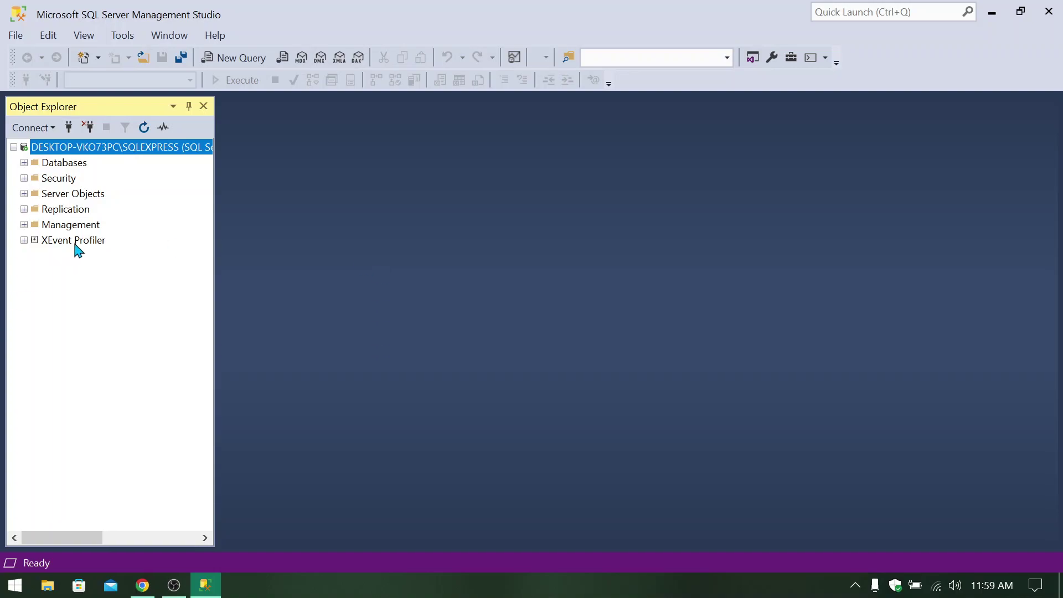
# Create a new query on the SQLEXPRESS server and set the query editor's zoom to 150 %
pyautogui.click(230, 59)
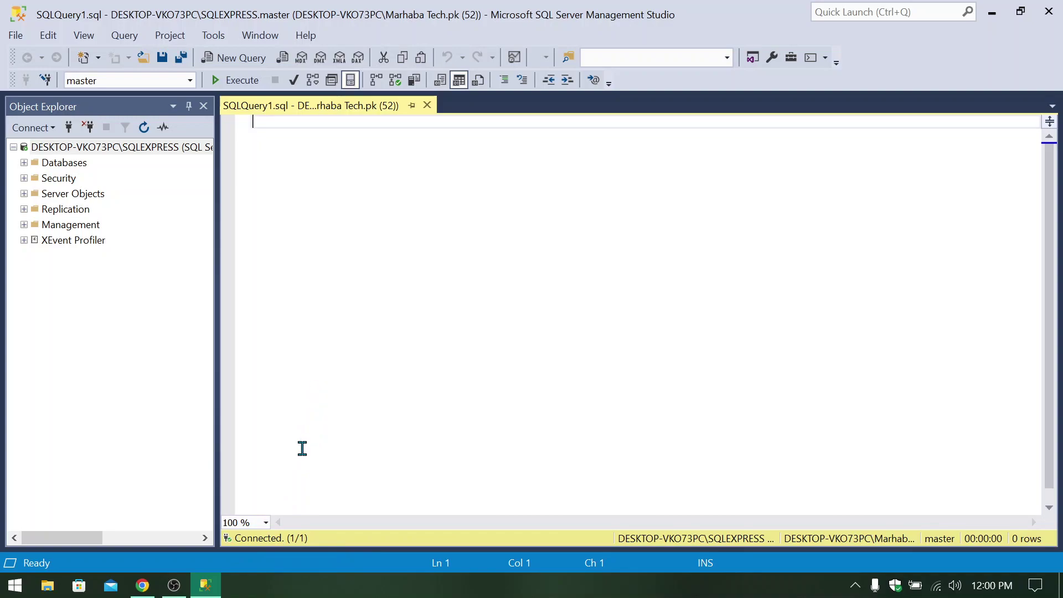
pyautogui.click(265, 523)
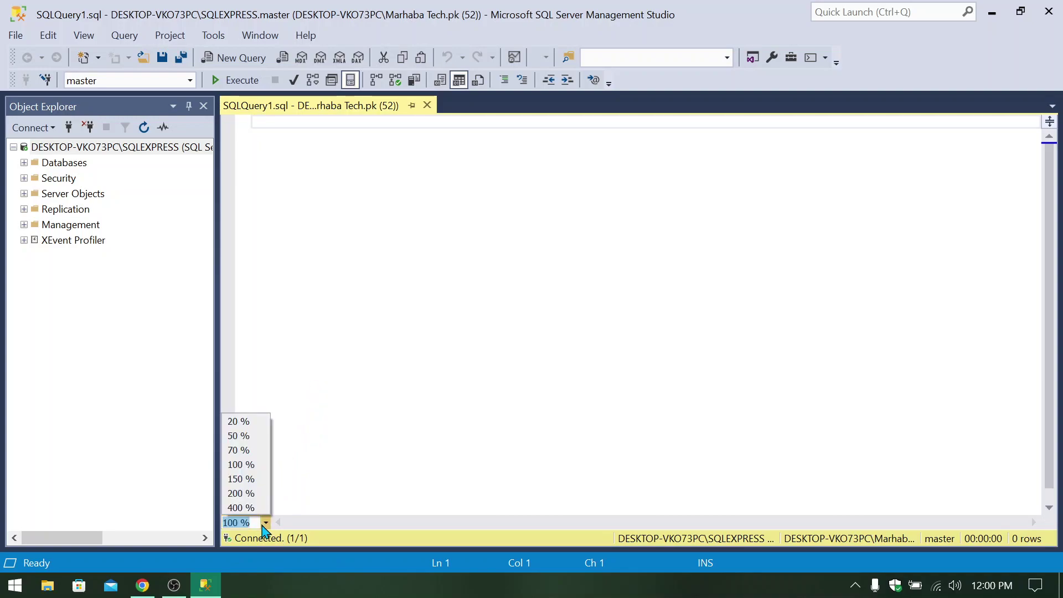
pyautogui.click(242, 479)
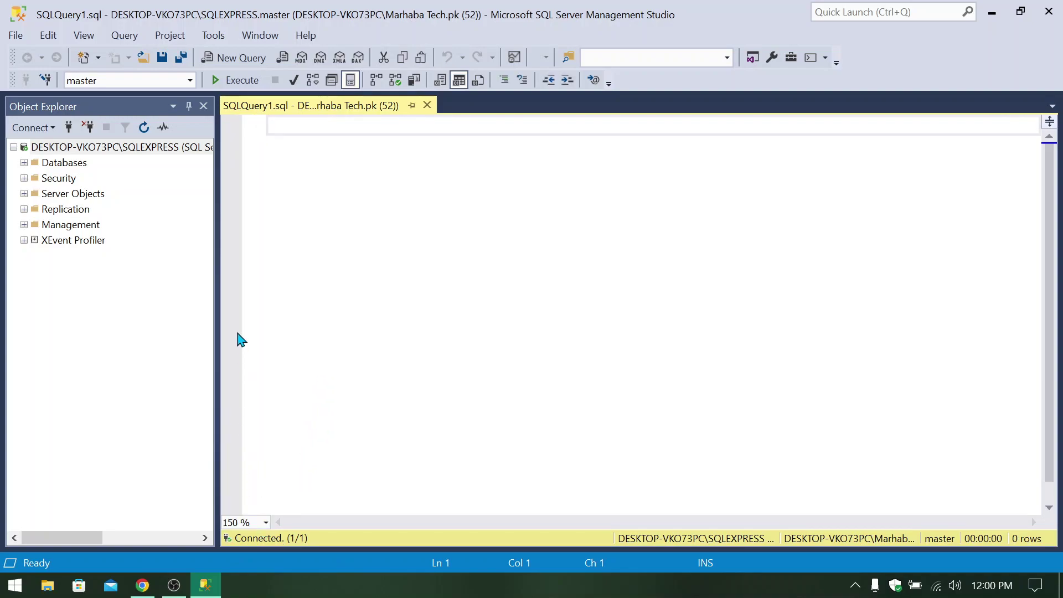